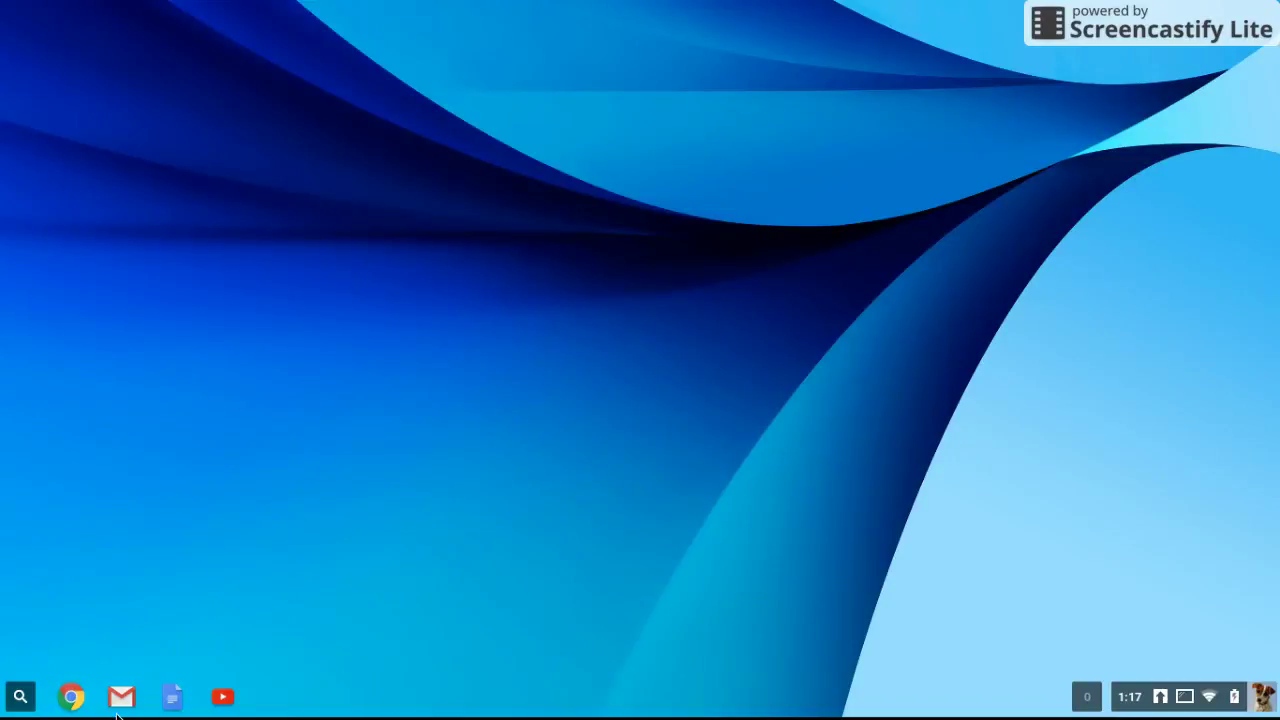
Launch Google Chrome on a New Tab and open the screen-capture extension's status panel.
{"action": "left_click", "coordinate": [68, 697]}
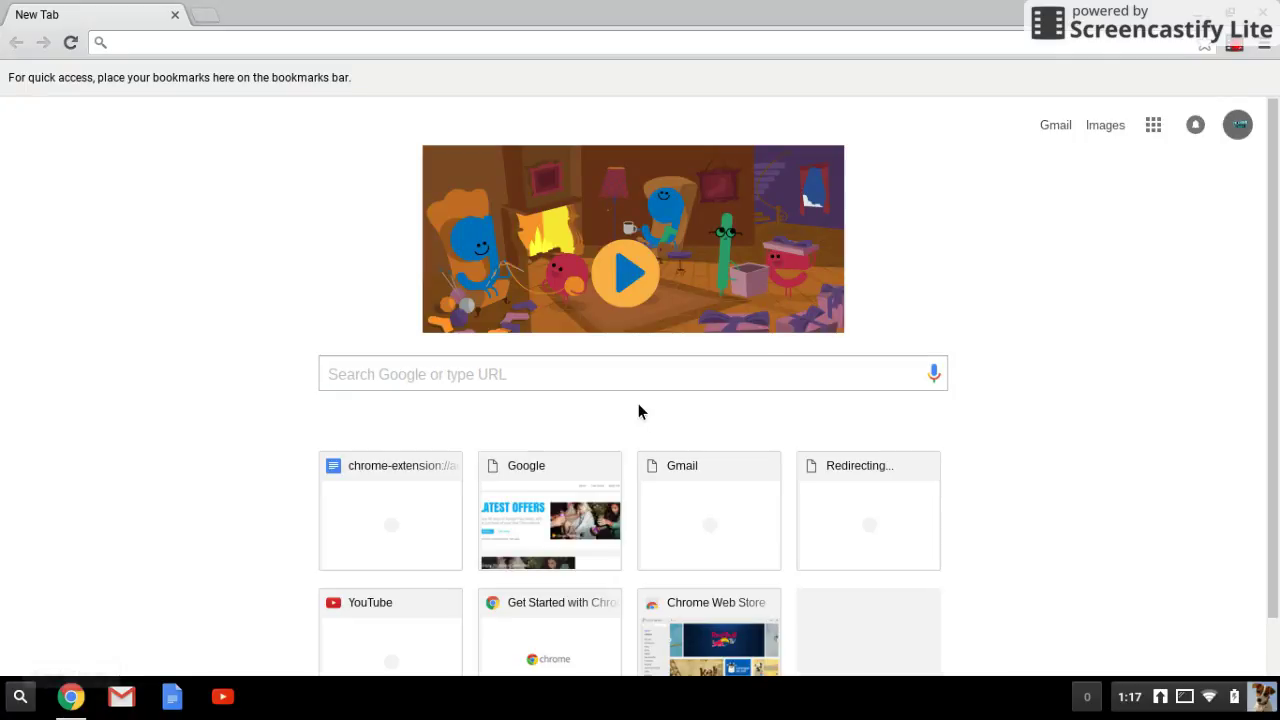
{"action": "left_click", "coordinate": [1234, 48]}
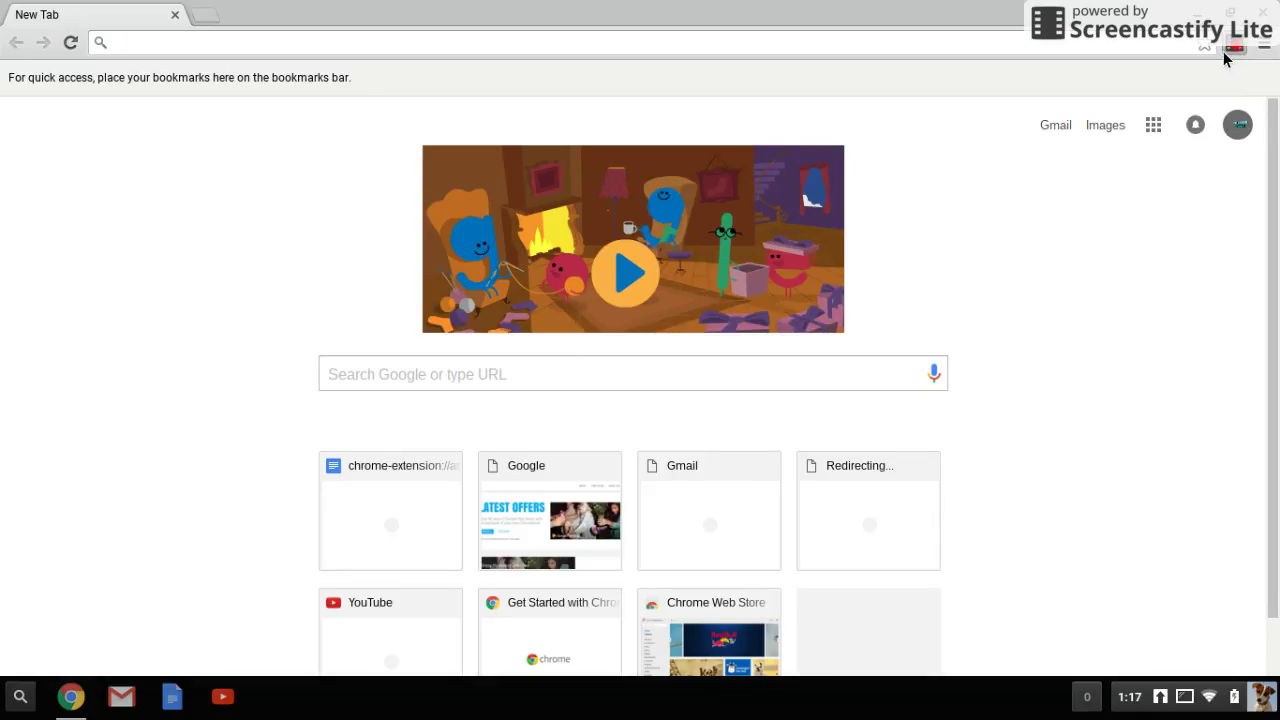
{"action": "left_click", "coordinate": [1234, 48]}
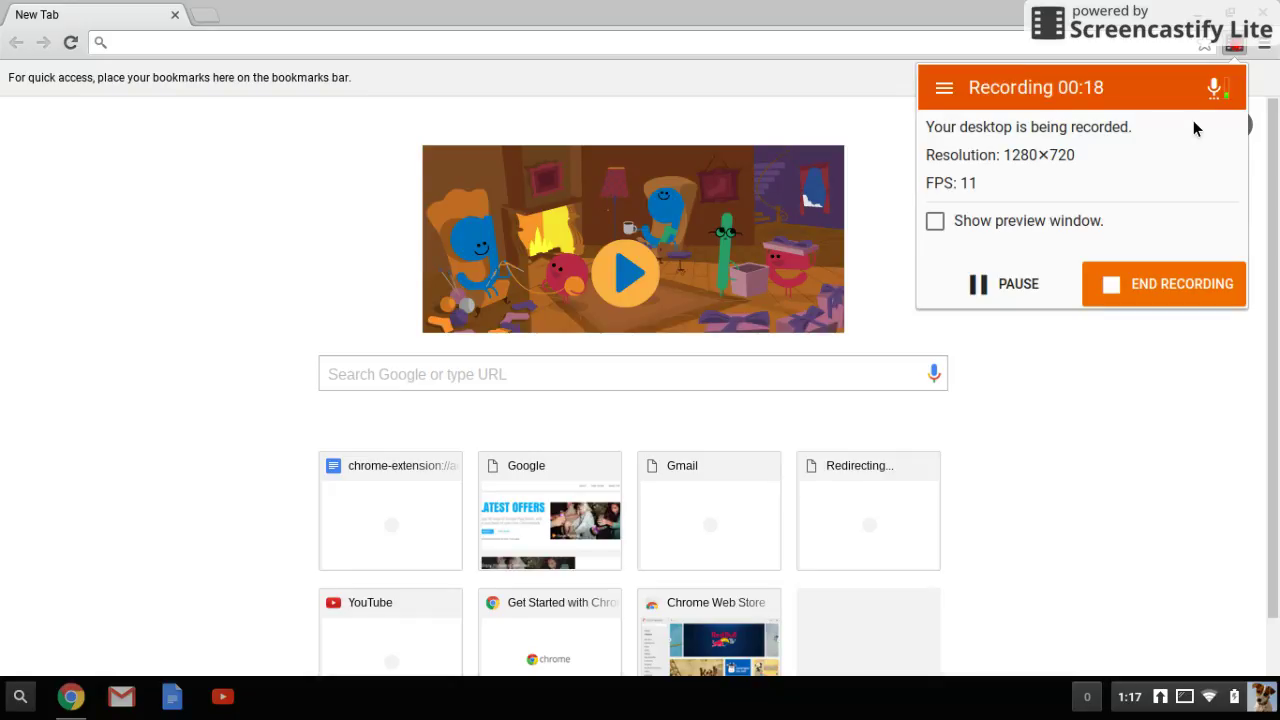
Search Google for 'happy wheels' and open the totaljerkface.com Happy Wheels result.
{"action": "left_click", "coordinate": [1121, 456]}
{"action": "scroll", "coordinate": [528, 268], "scroll_direction": "down", "scroll_amount": 1}
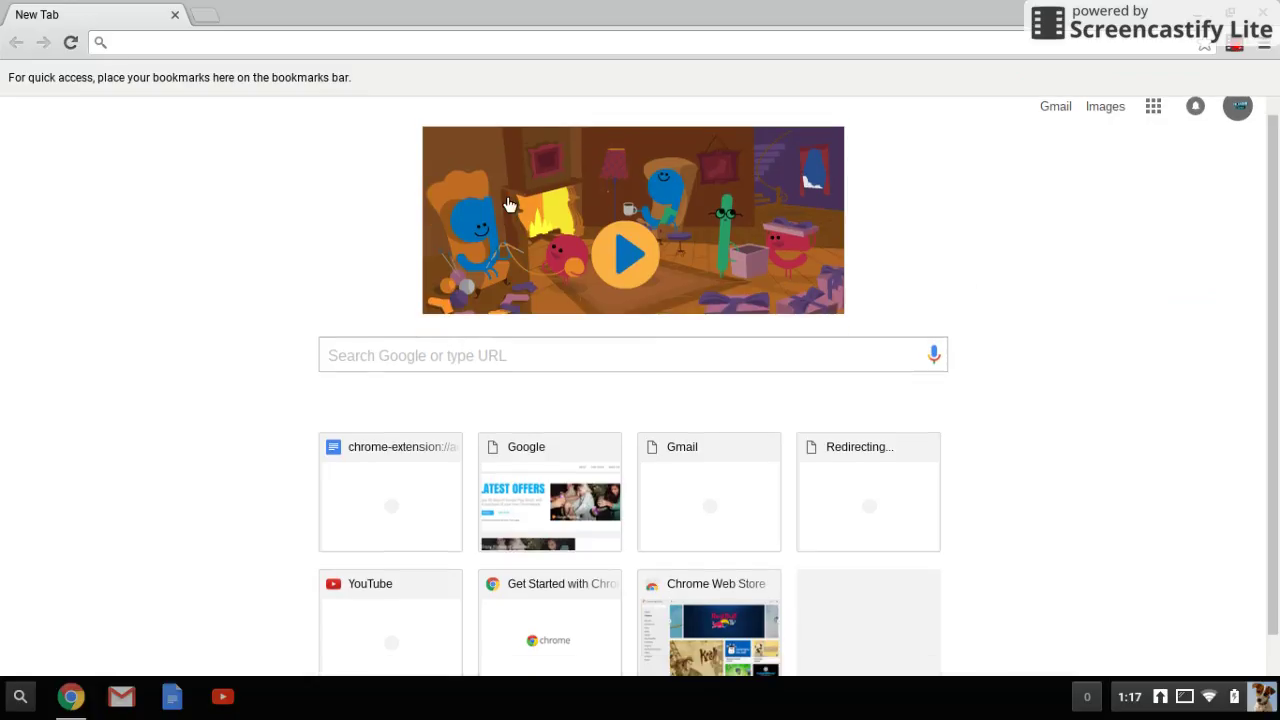
{"action": "type", "text": "Ha"}
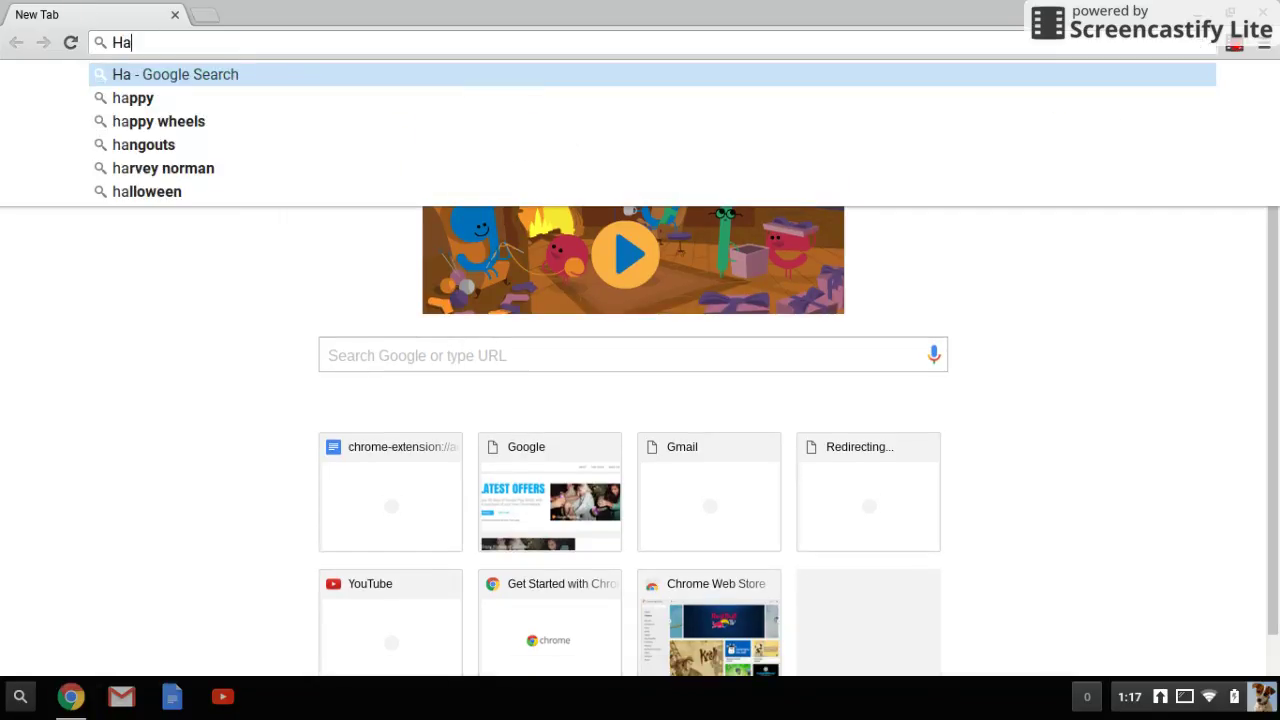
{"action": "type", "text": "ppy"}
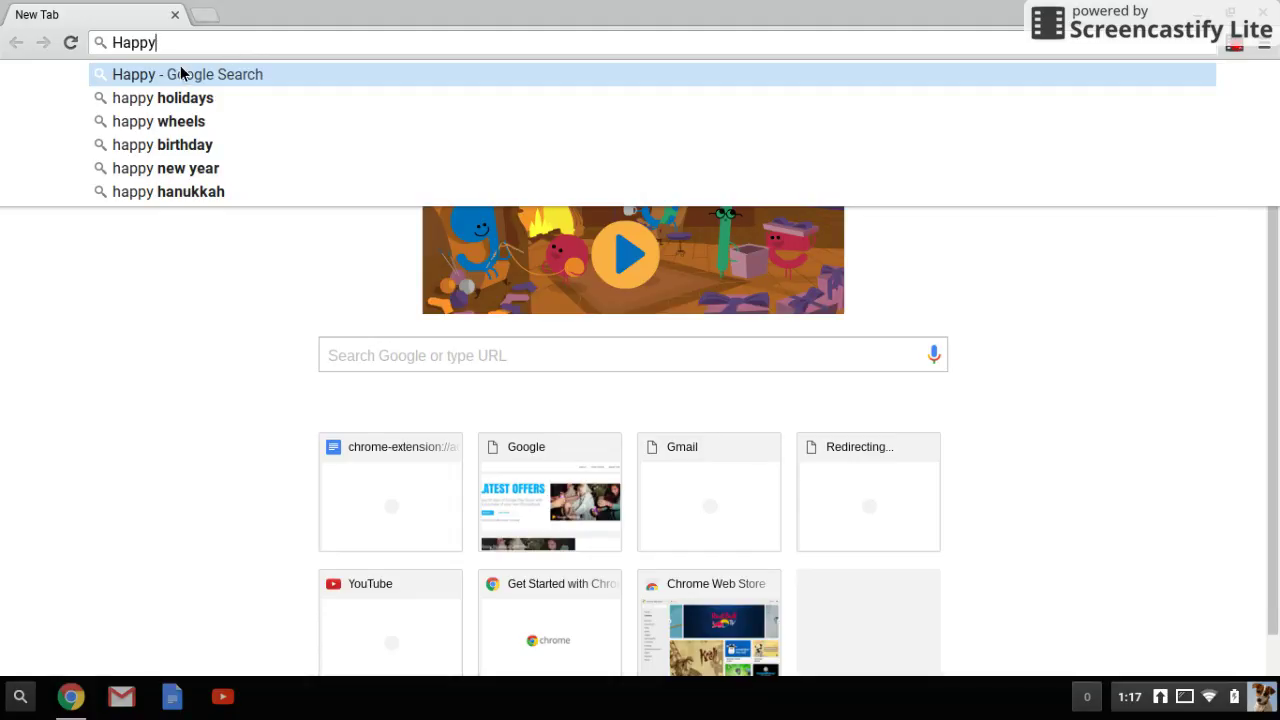
{"action": "left_click", "coordinate": [209, 122]}
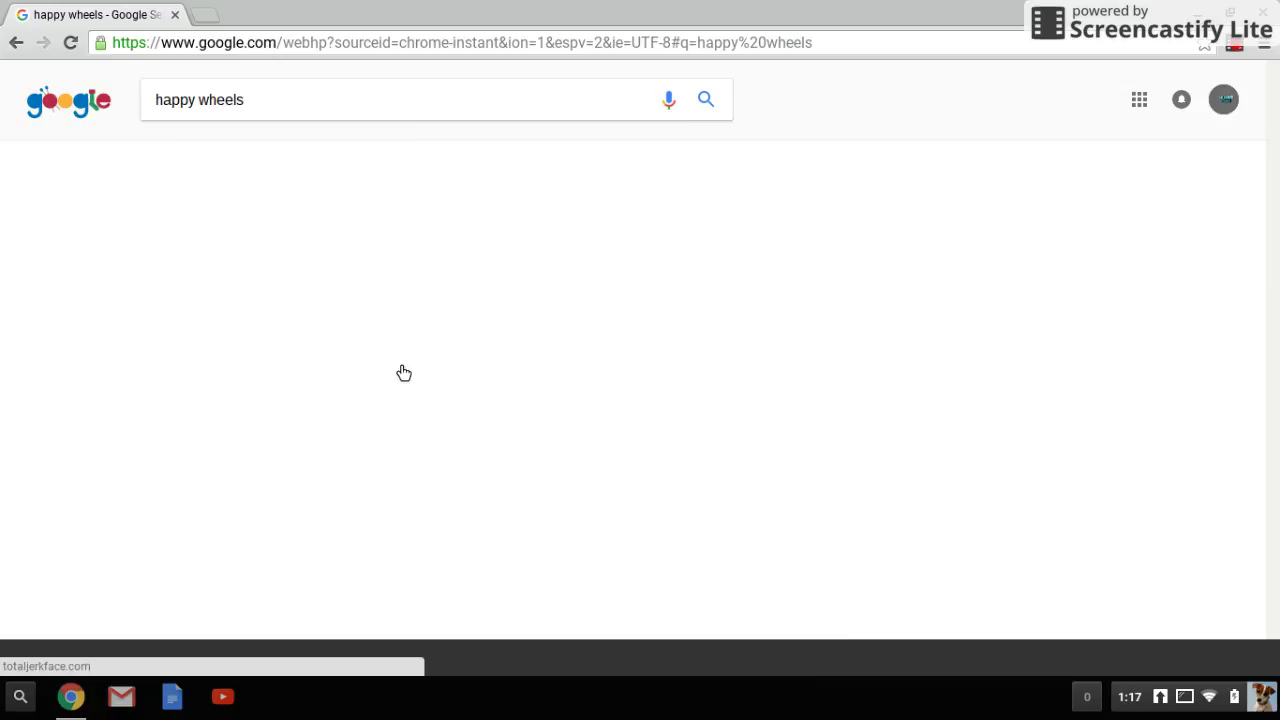
{"action": "left_click", "coordinate": [464, 235]}
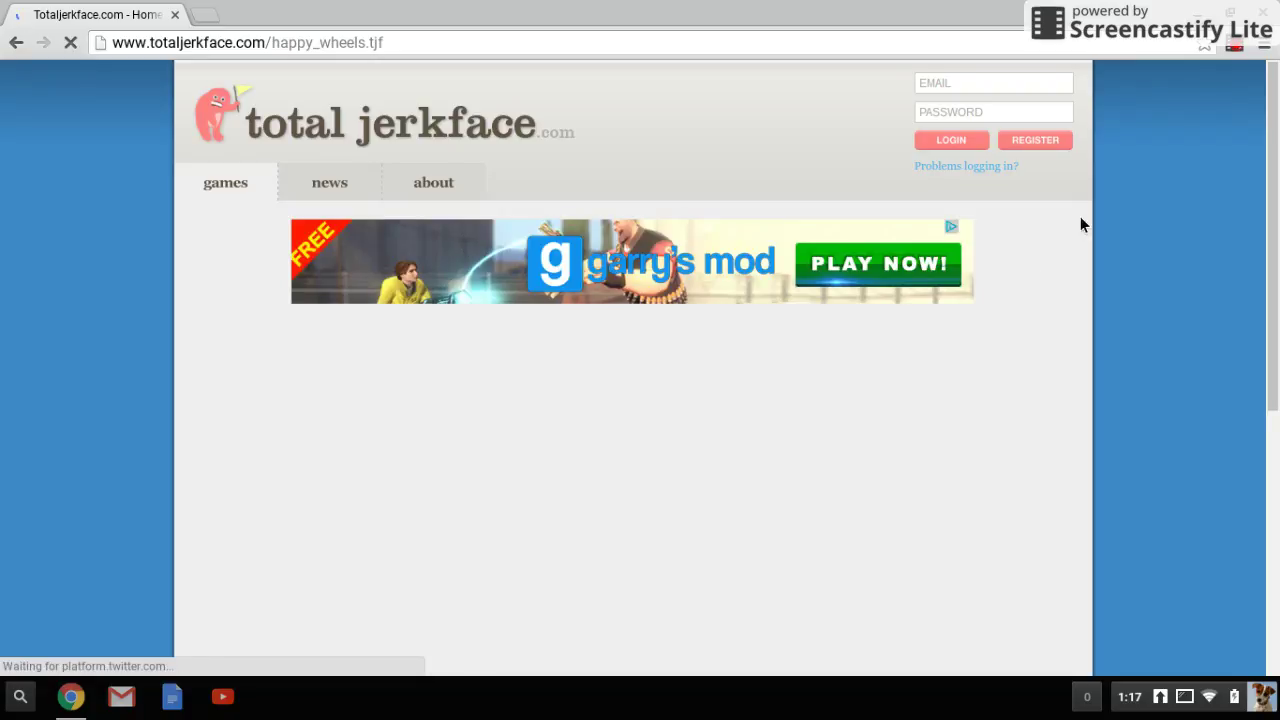
{"action": "scroll", "coordinate": [1276, 314], "scroll_direction": "down", "scroll_amount": 2}
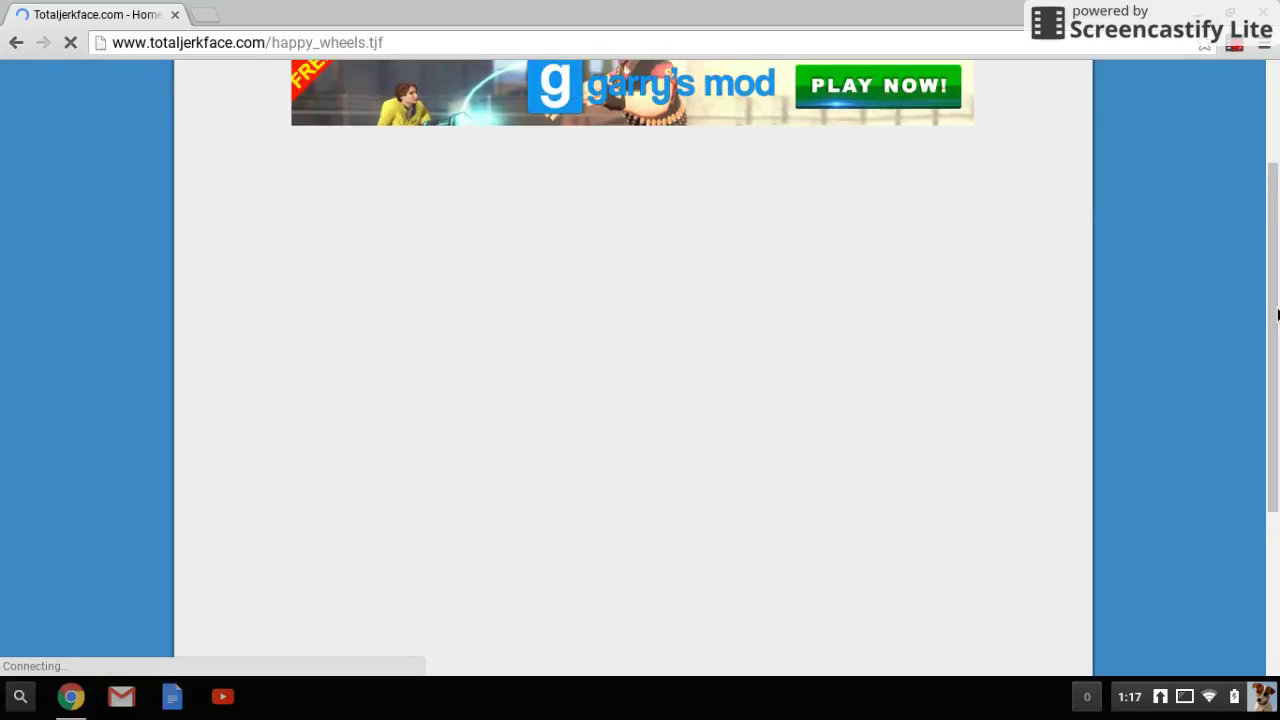
{"action": "scroll", "coordinate": [1276, 314], "scroll_direction": "down", "scroll_amount": 5}
{"action": "scroll", "coordinate": [1276, 330], "scroll_direction": "down", "scroll_amount": 2}
{"action": "scroll", "coordinate": [1272, 352], "scroll_direction": "up", "scroll_amount": 1}
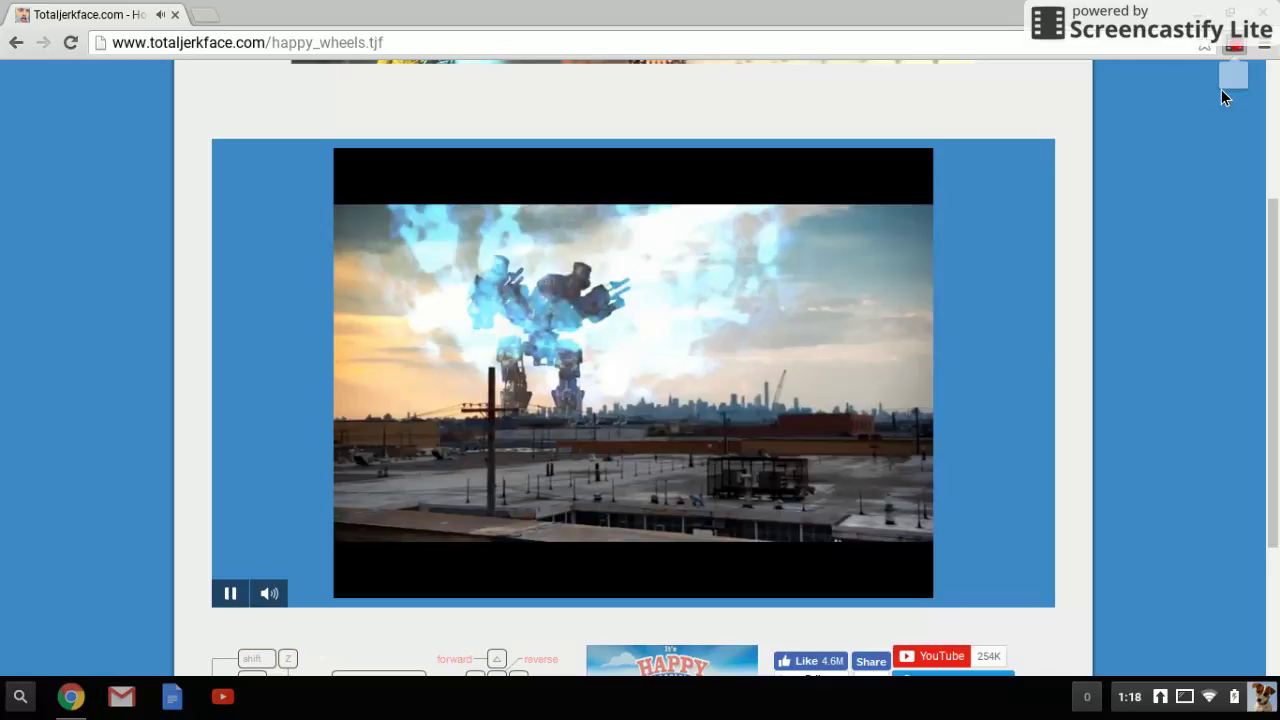
Use a browser toolbar button while the Happy Wheels intro video finishes.
{"action": "left_click", "coordinate": [1234, 70]}
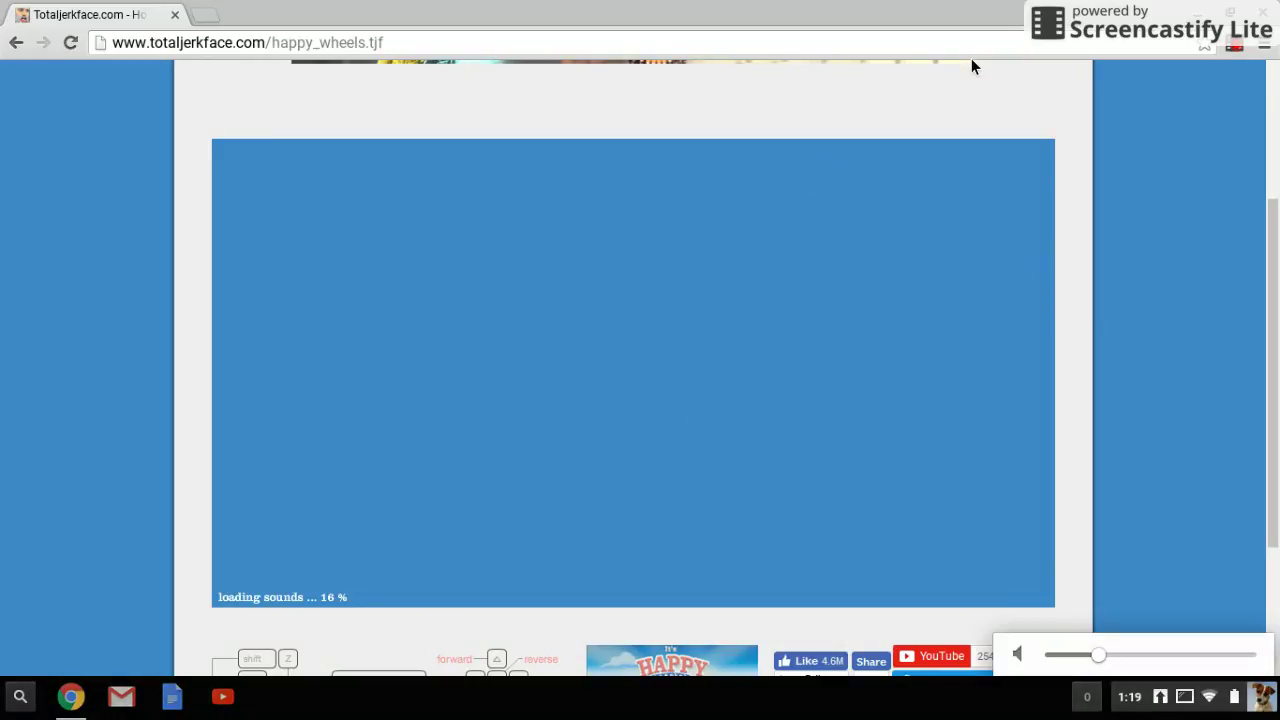
Raise the system volume while Happy Wheels loads its sounds.
{"action": "key", "text": "XF86AudioRaiseVolume"}
{"action": "key", "text": "XF86AudioRaiseVolume"}
{"action": "key", "text": "XF86AudioRaiseVolume"}
{"action": "scroll", "coordinate": [971, 66], "scroll_direction": "down", "scroll_amount": 5}
{"action": "scroll", "coordinate": [971, 66], "scroll_direction": "up", "scroll_amount": 10}
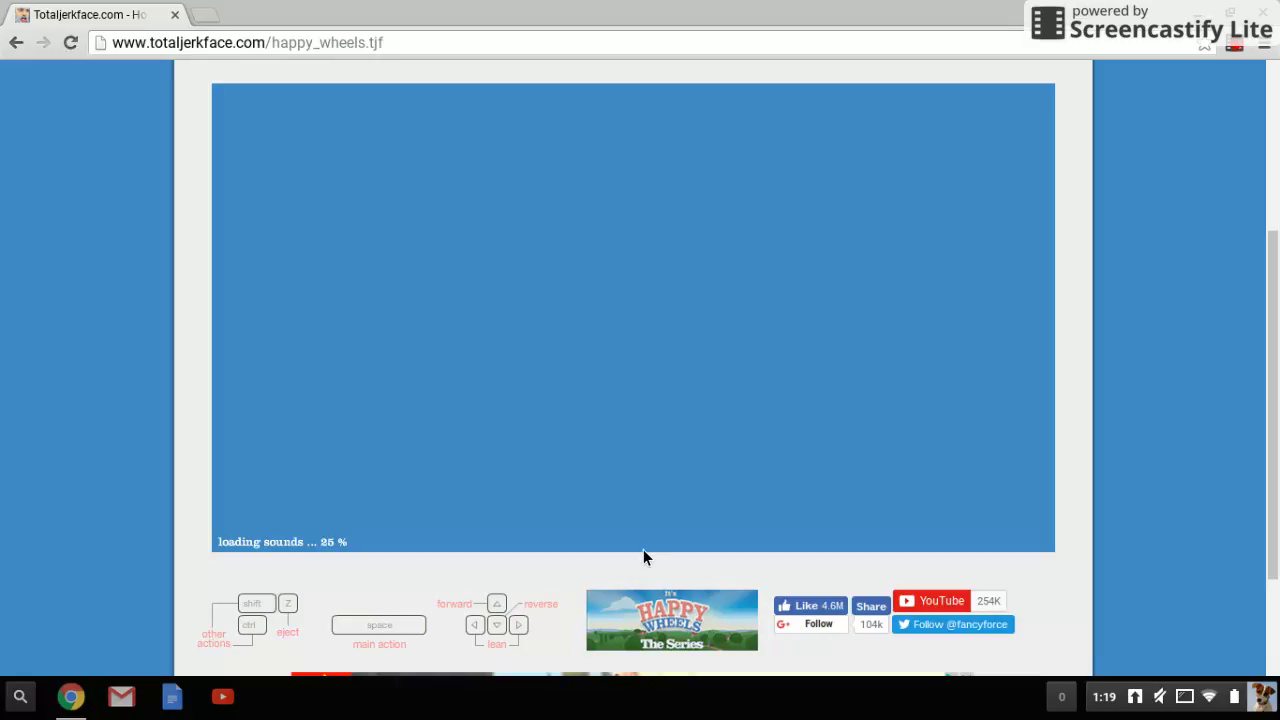
{"action": "scroll", "coordinate": [657, 529], "scroll_direction": "up", "scroll_amount": 2}
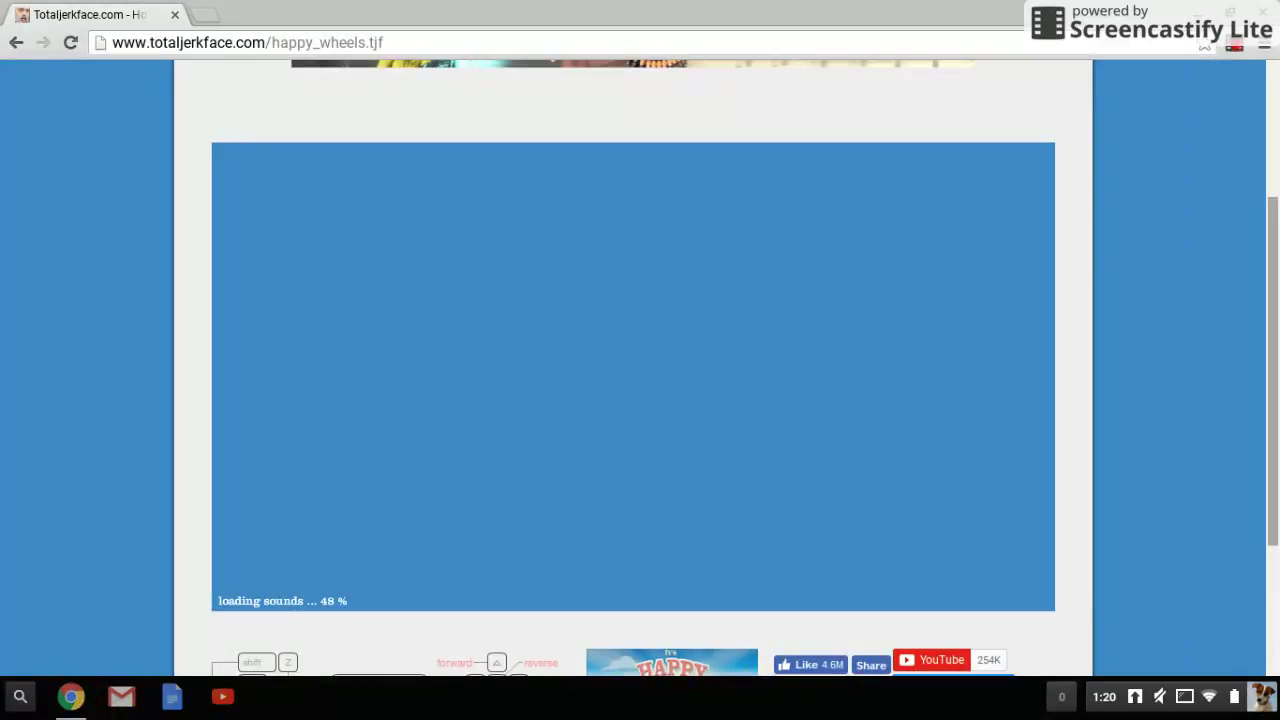
Glance at the user-submitted levels list, return to the main menu, then open Options.
{"action": "left_click", "coordinate": [1240, 52]}
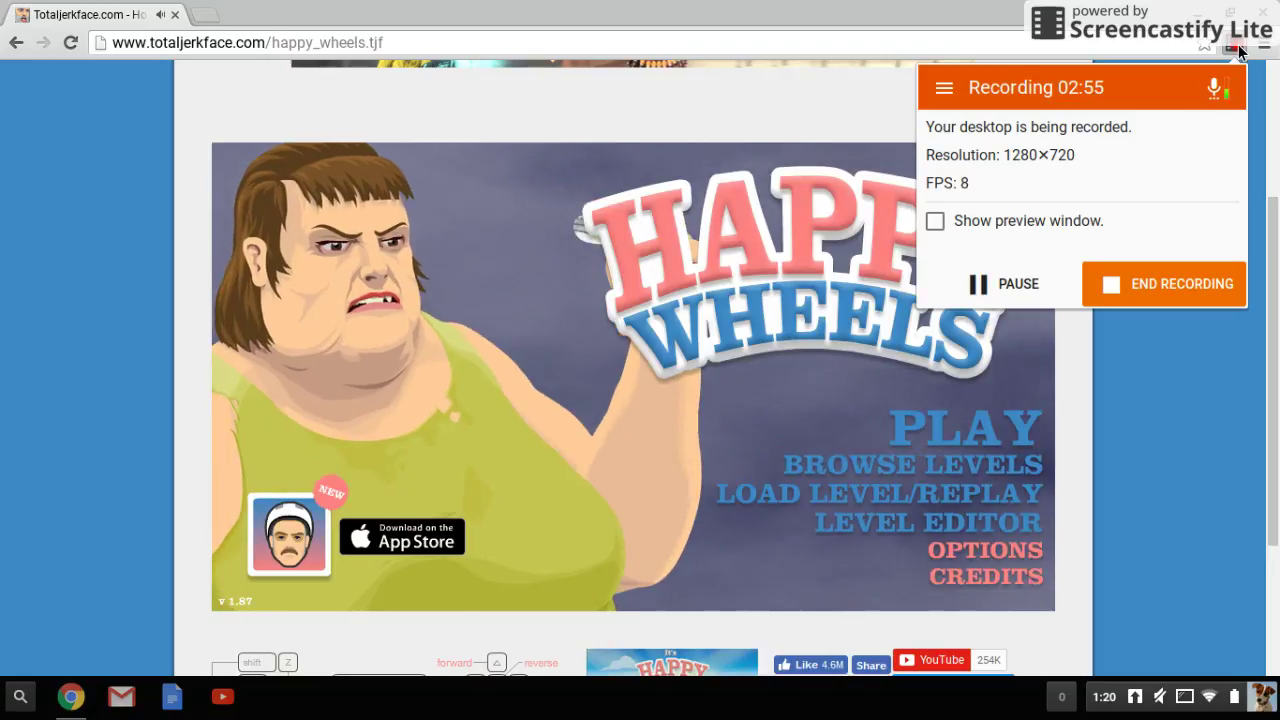
{"action": "left_click", "coordinate": [794, 377]}
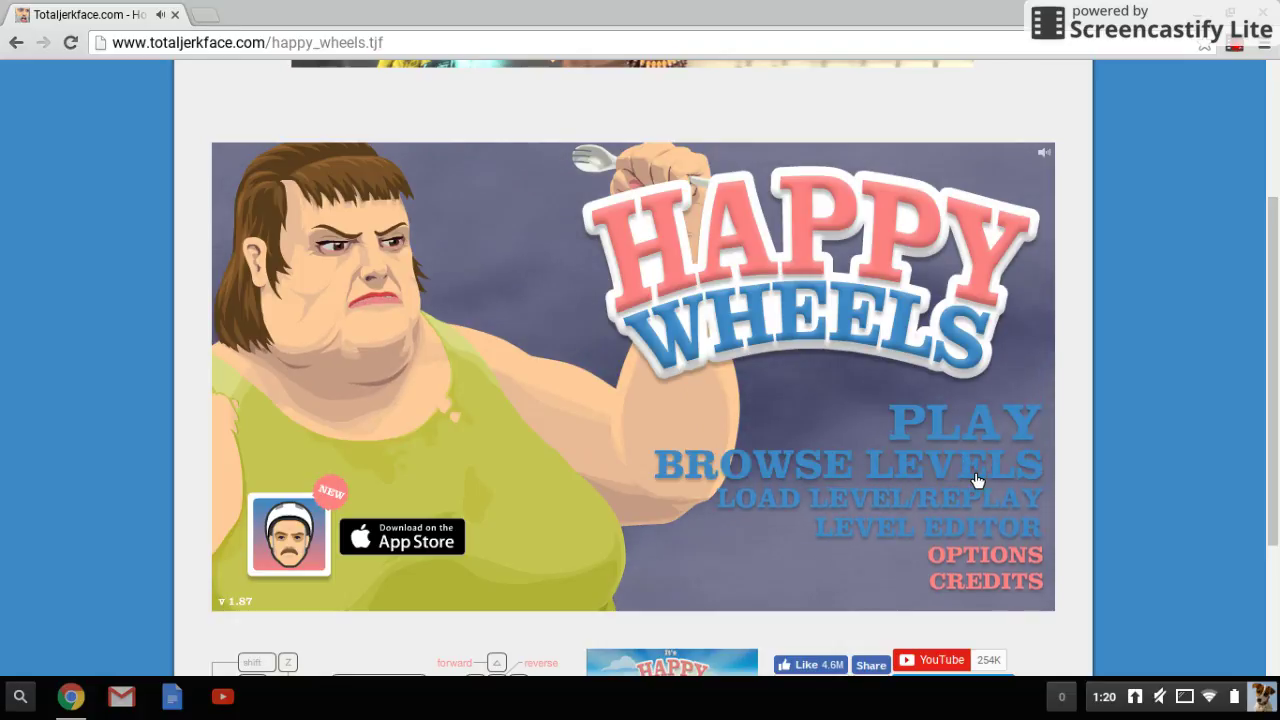
{"action": "left_click", "coordinate": [983, 489]}
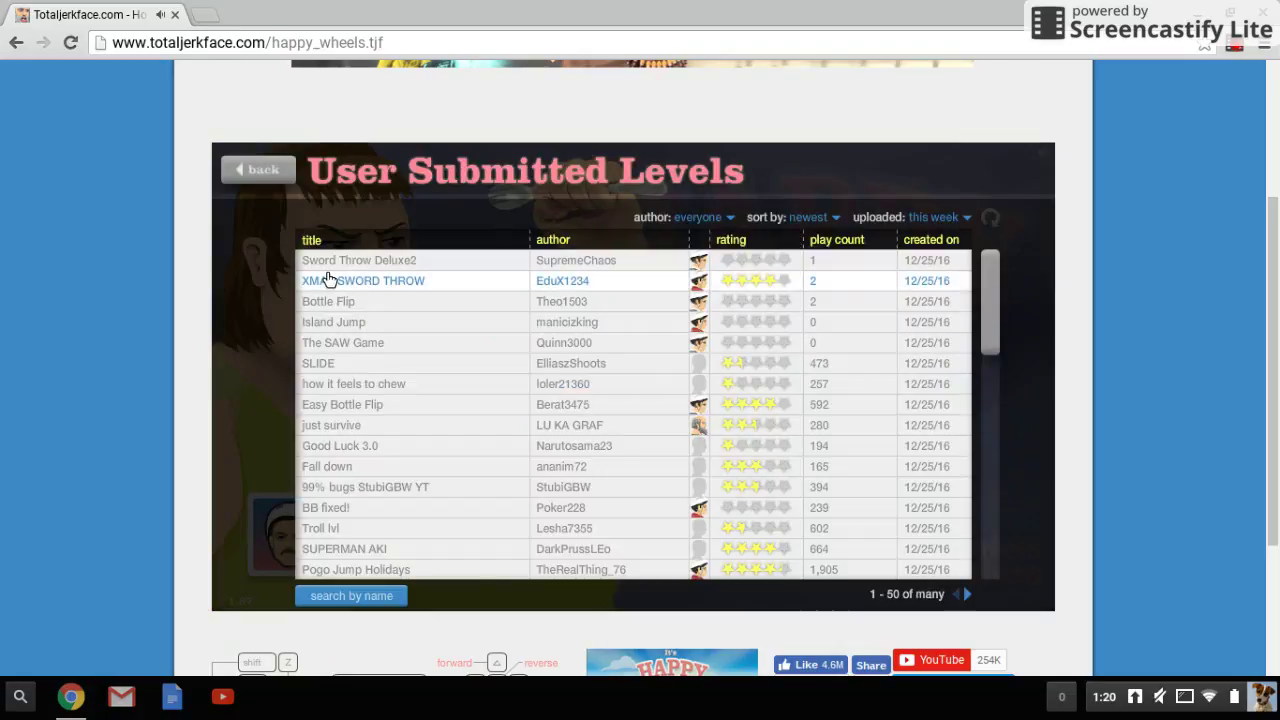
{"action": "left_click", "coordinate": [258, 170]}
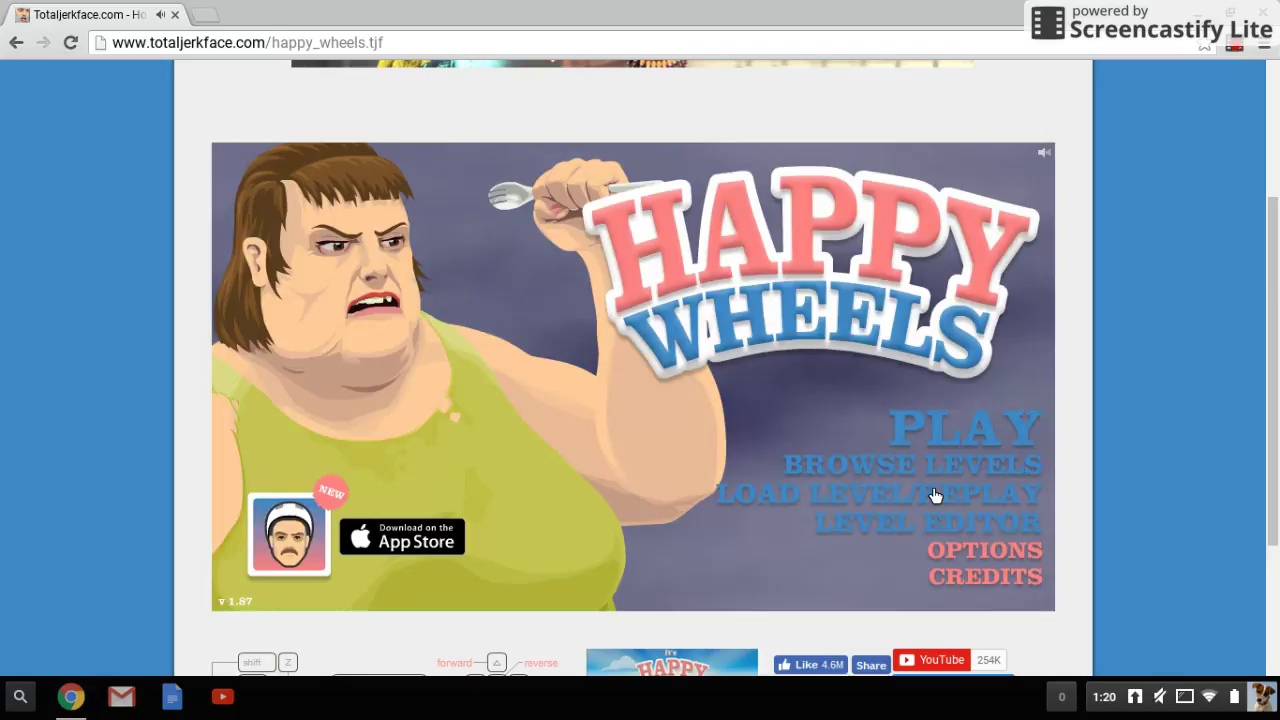
{"action": "left_click", "coordinate": [985, 550]}
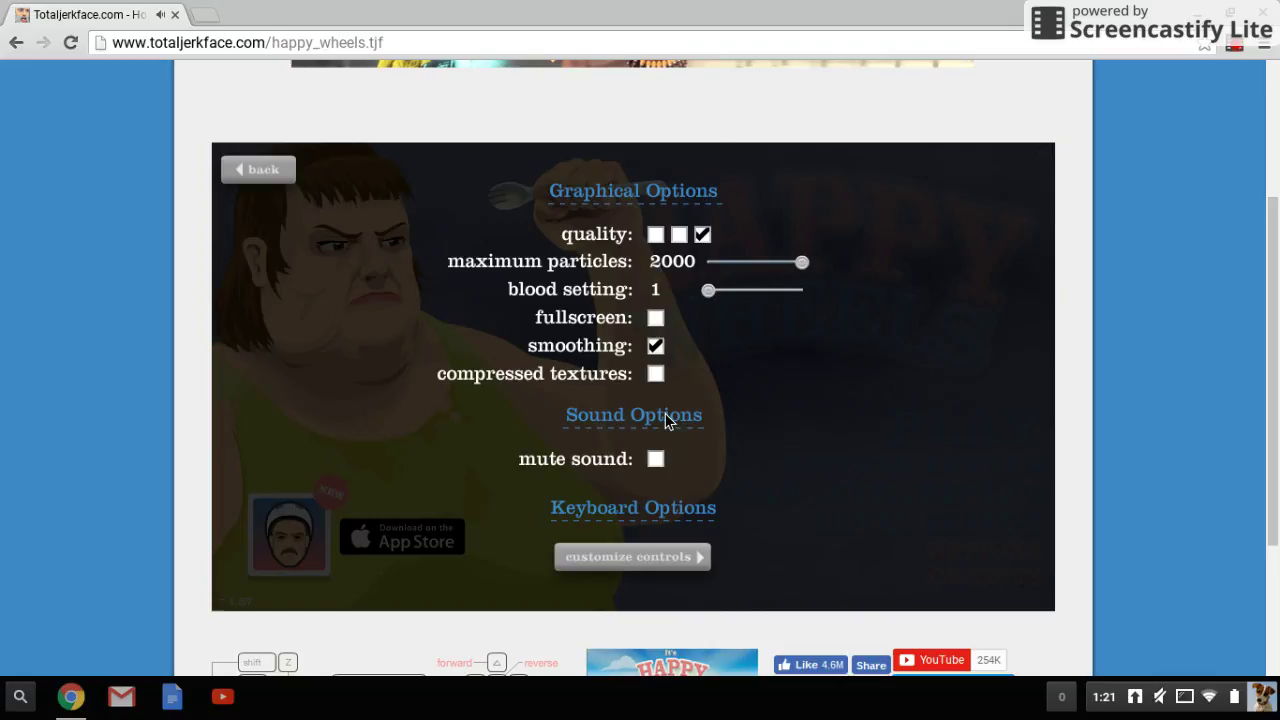
Enable fullscreen, allow it with keyboard controls, and go back to the main menu.
{"action": "left_click", "coordinate": [655, 317]}
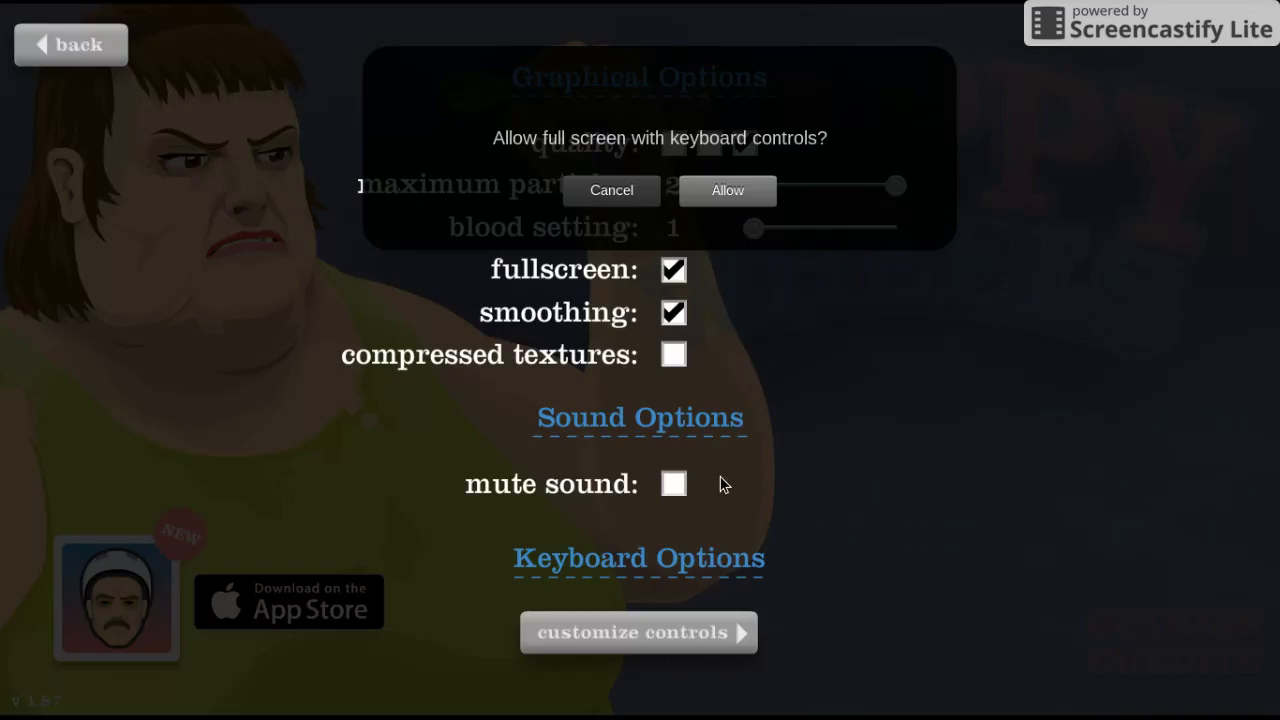
{"action": "left_click", "coordinate": [727, 190]}
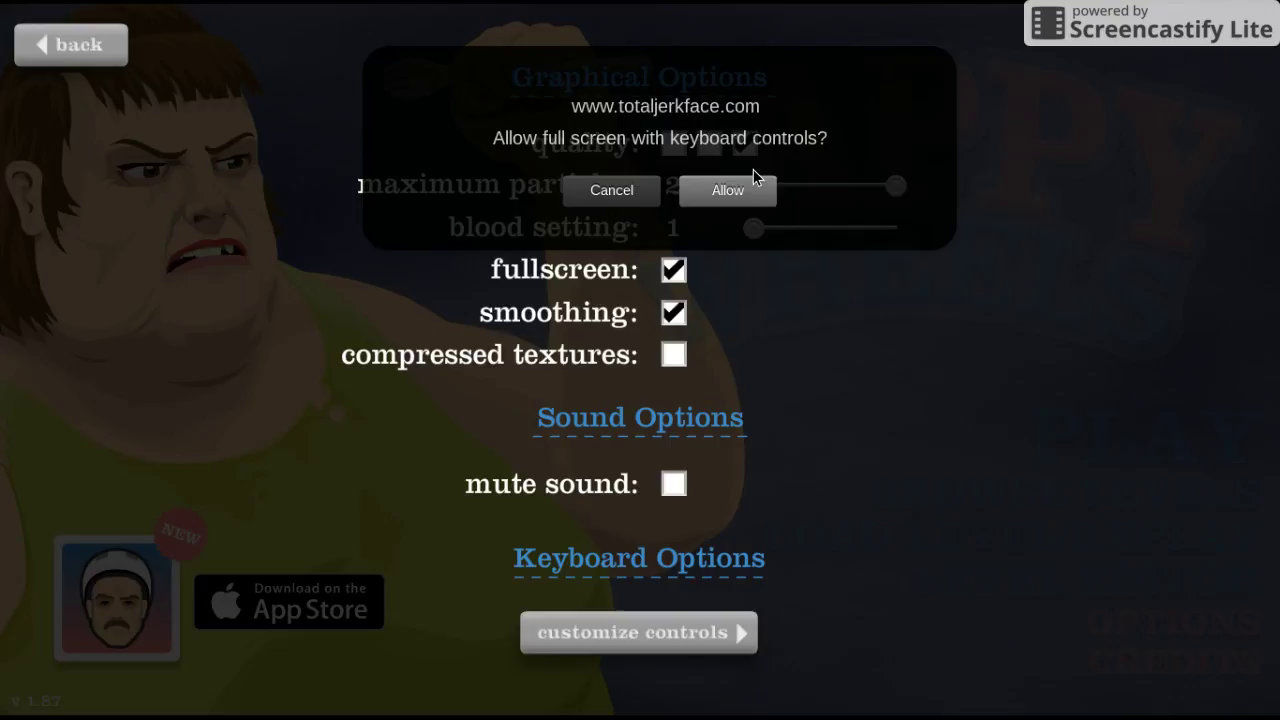
{"action": "left_click", "coordinate": [740, 185]}
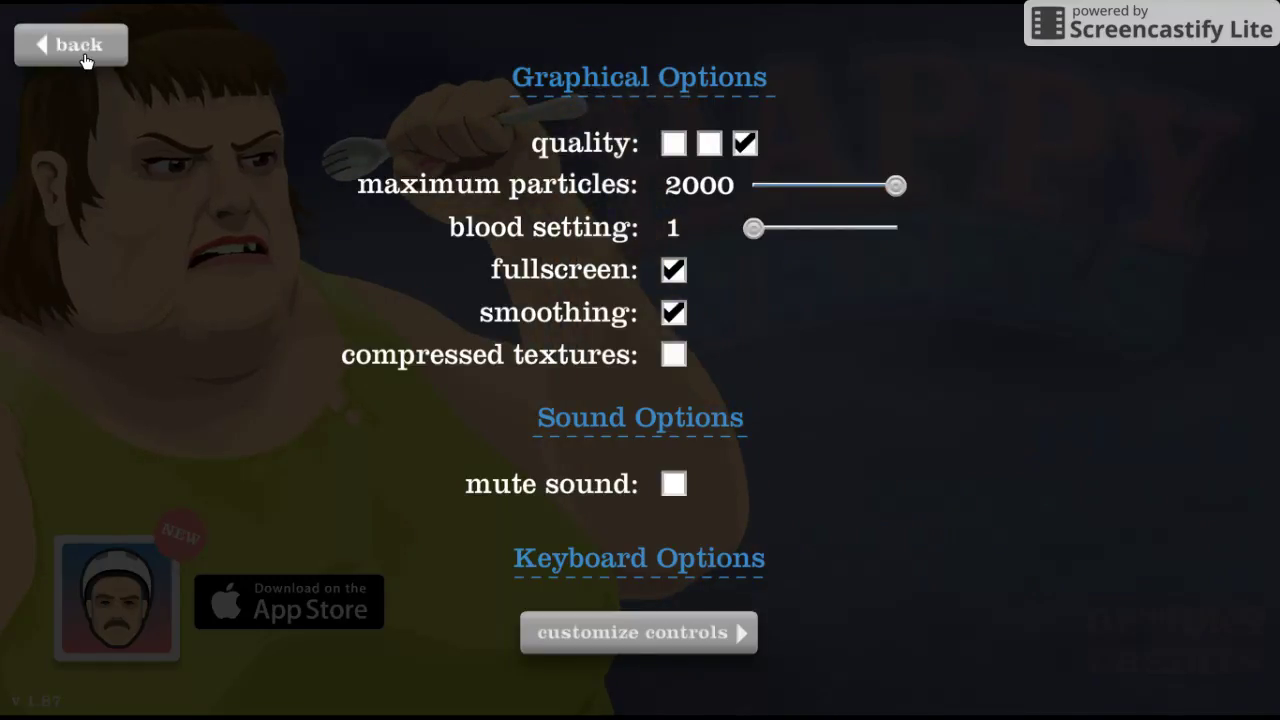
{"action": "left_click", "coordinate": [85, 58]}
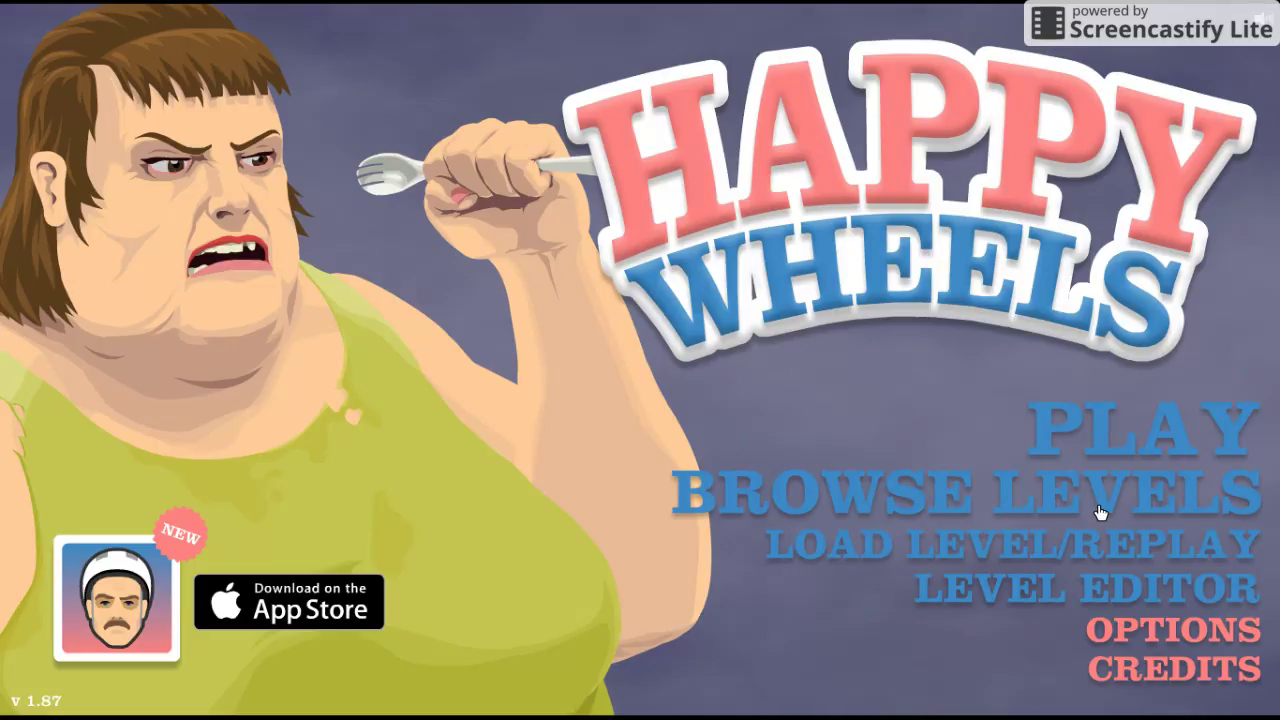
Open the user-submitted levels list and focus the search-by-level-name field.
{"action": "left_click", "coordinate": [1099, 511]}
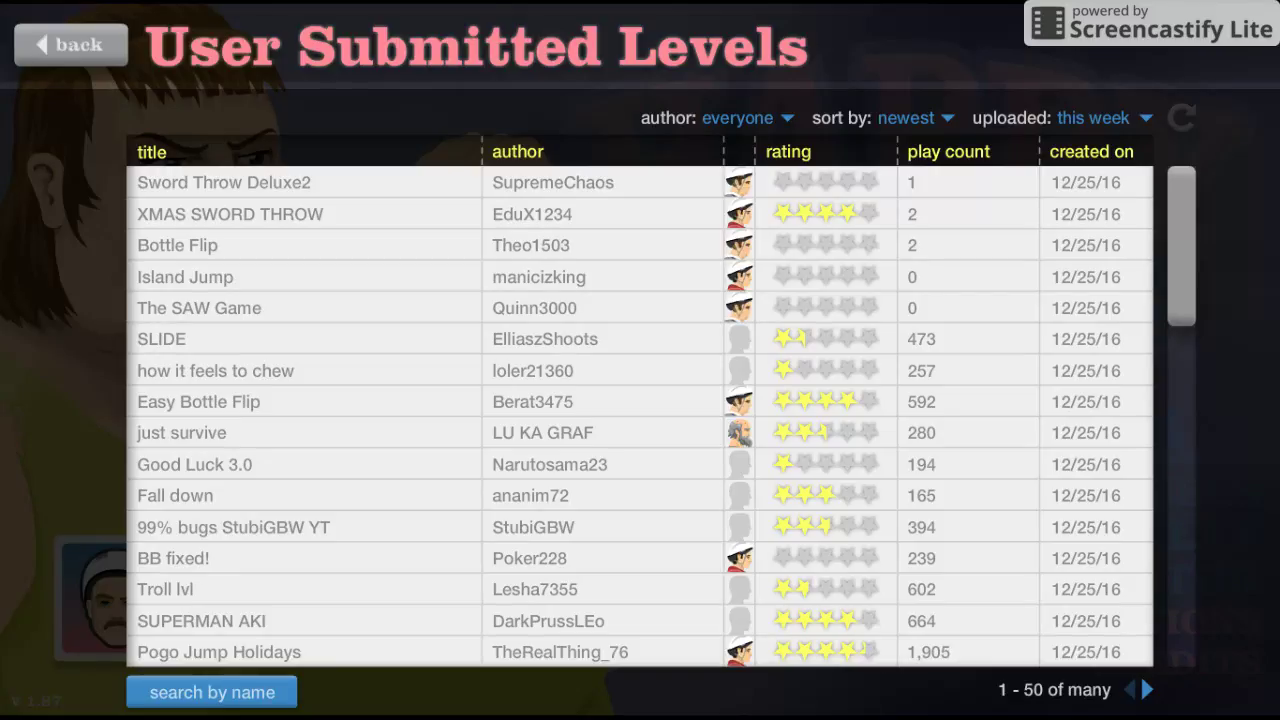
{"action": "left_click", "coordinate": [243, 693]}
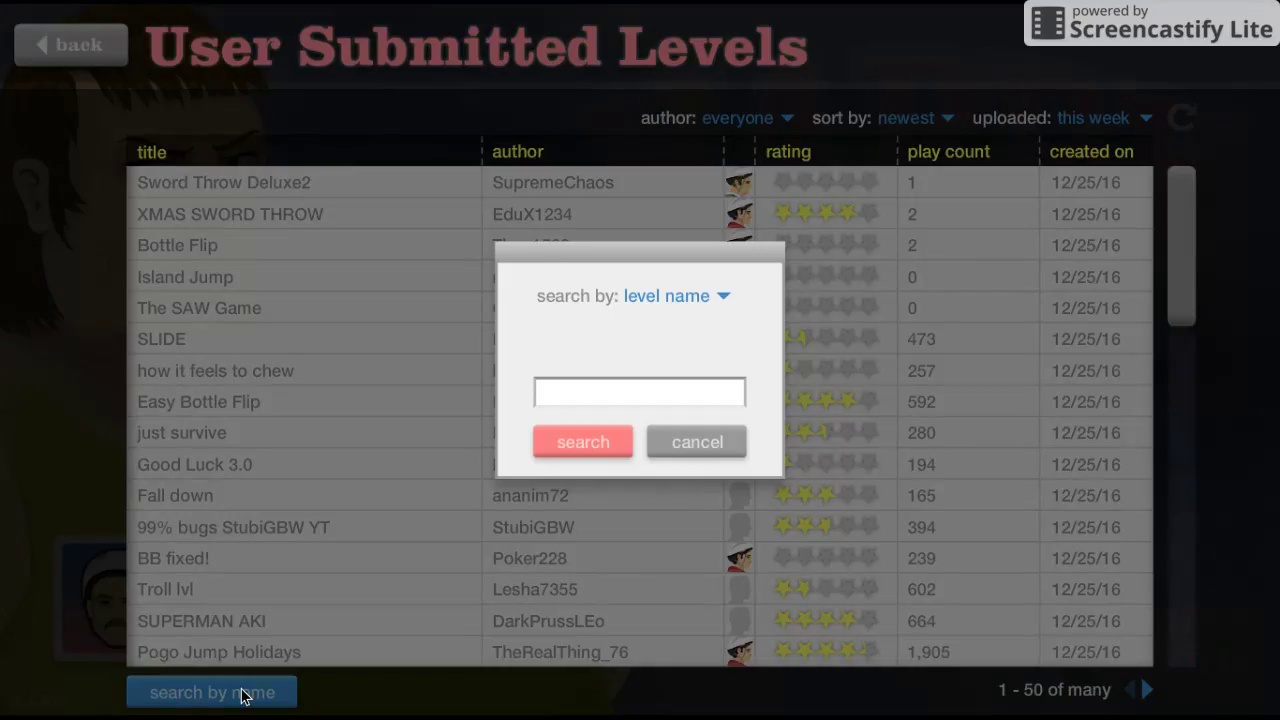
{"action": "left_click", "coordinate": [669, 392]}
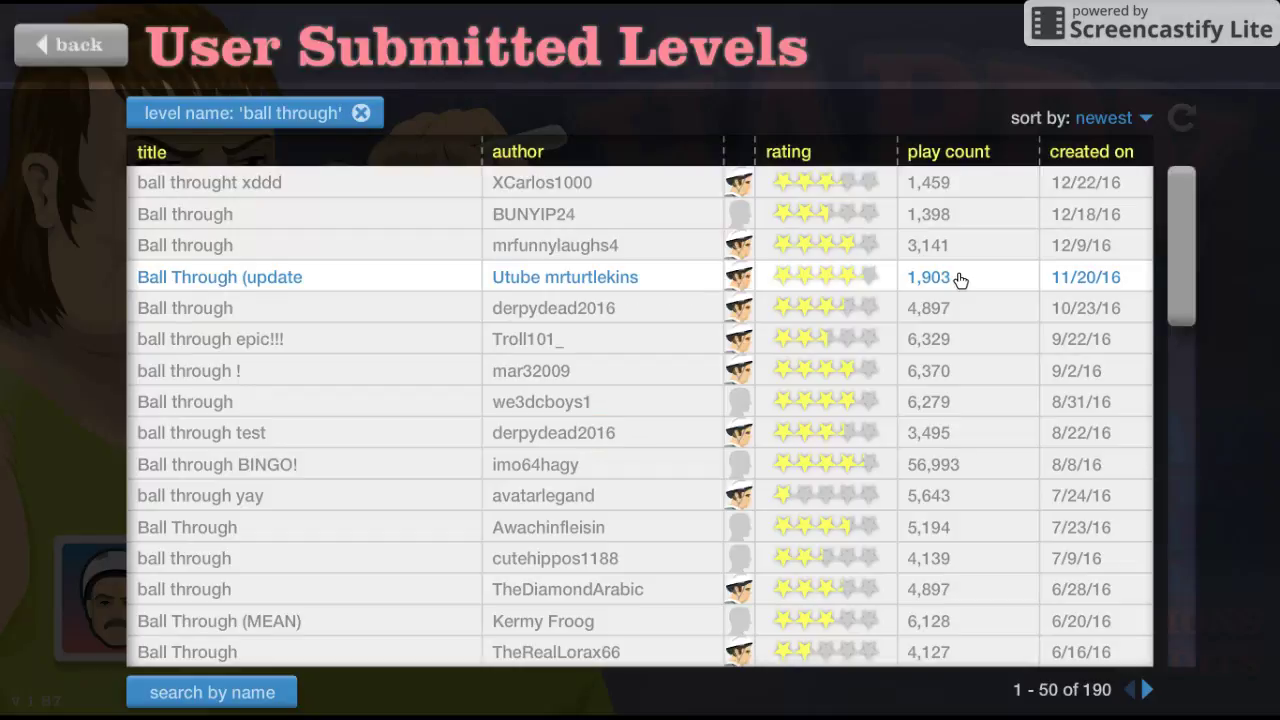
{"action": "type", "text": "ball through"}
Open the details of the 'Ball Through (update' level to play it.
{"action": "left_click", "coordinate": [958, 277]}
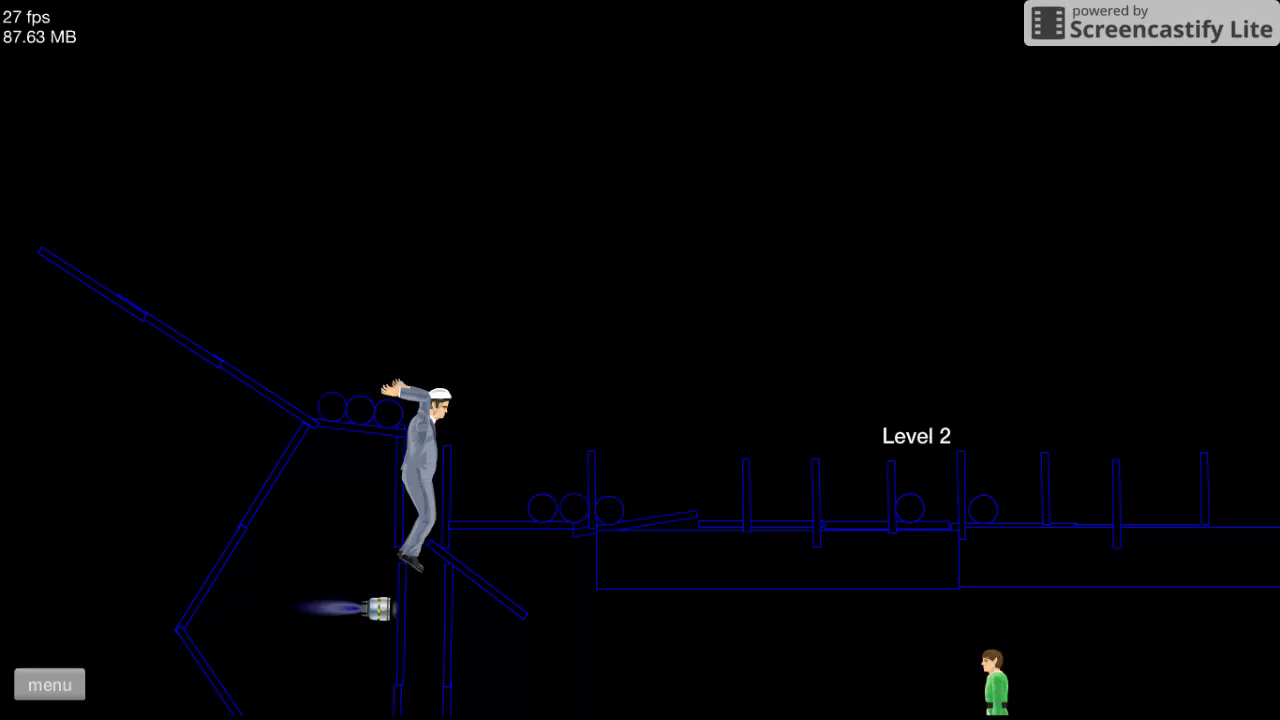
Pause Ball Through and exit to the levels list, leaving fullscreen.
{"action": "key", "text": "Escape"}
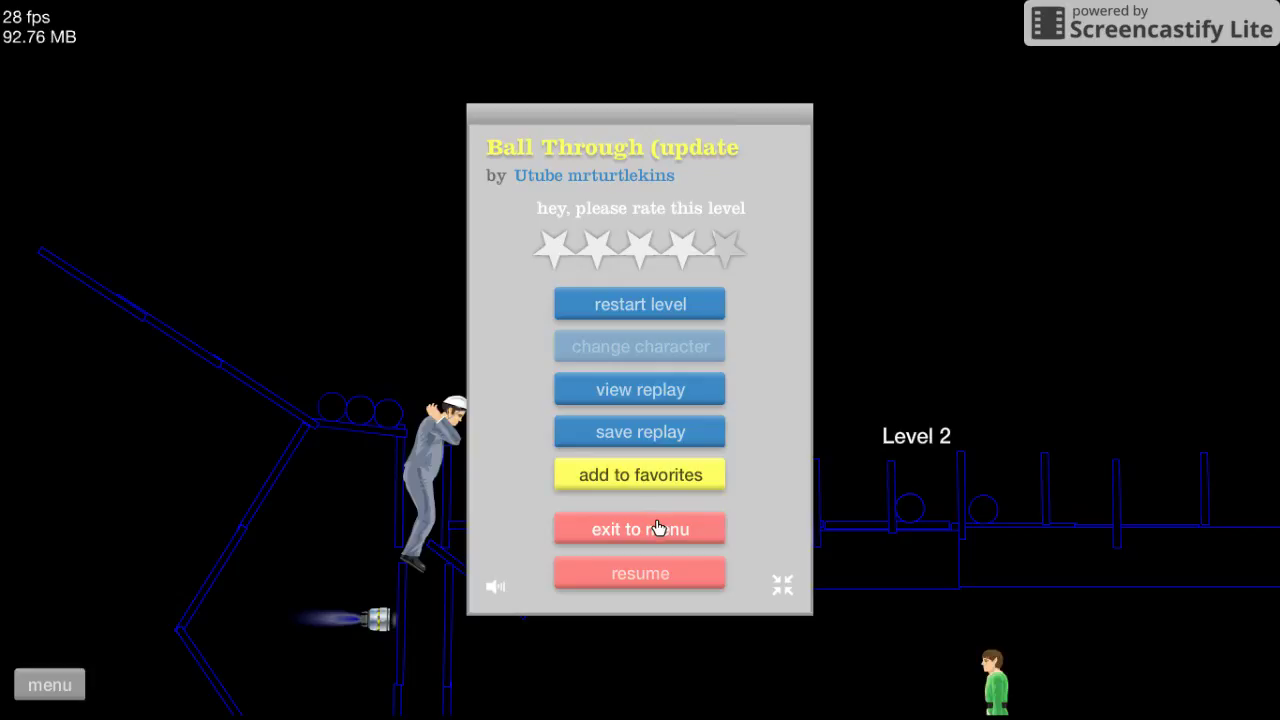
{"action": "left_click", "coordinate": [657, 528]}
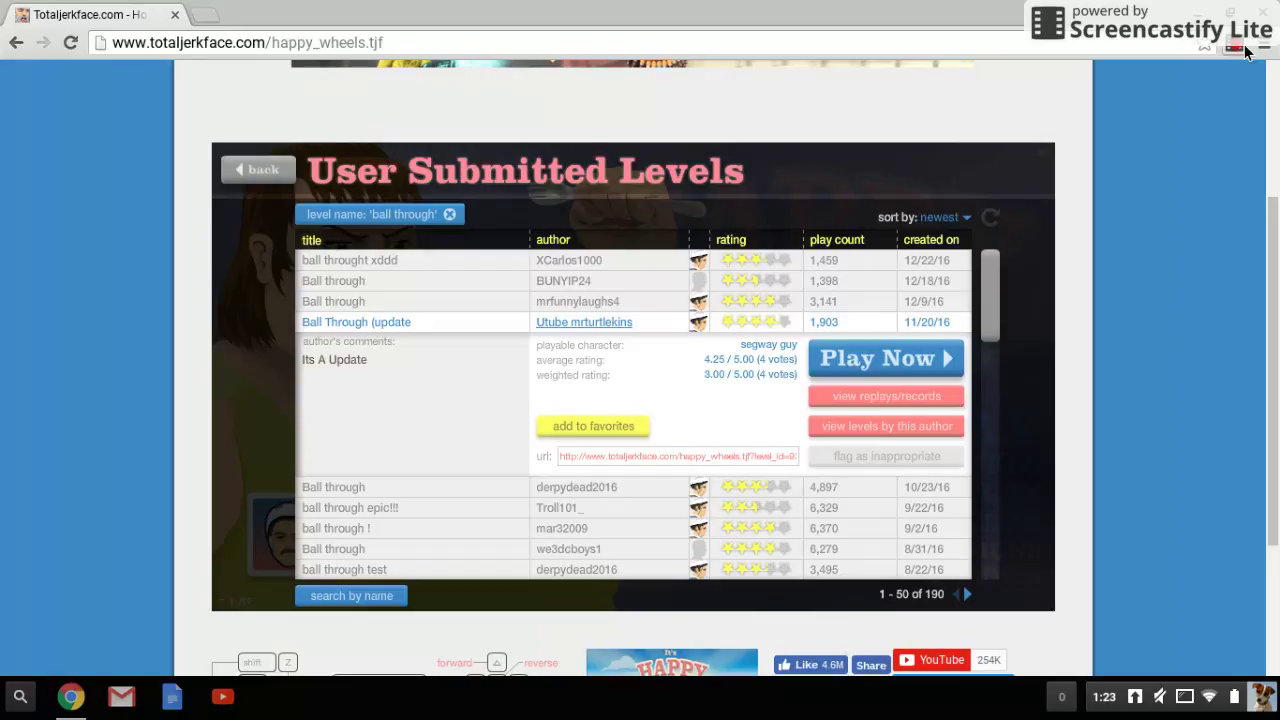
{"action": "left_click", "coordinate": [1246, 52]}
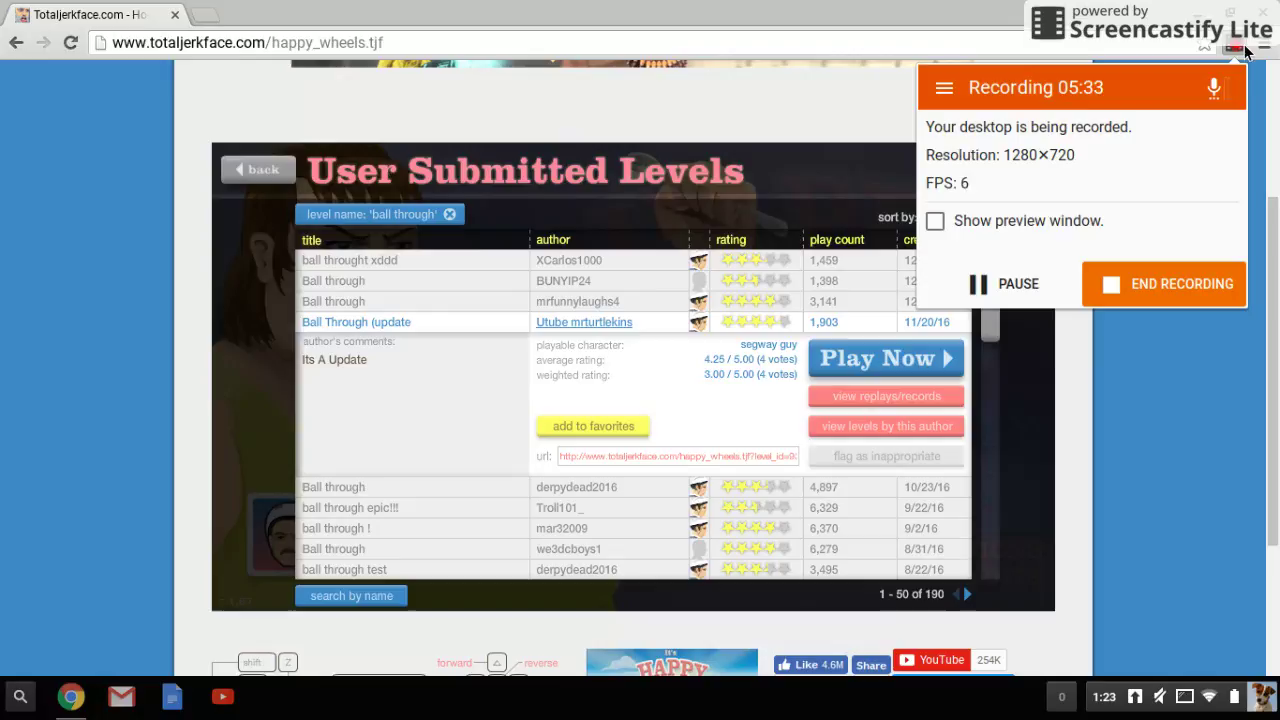